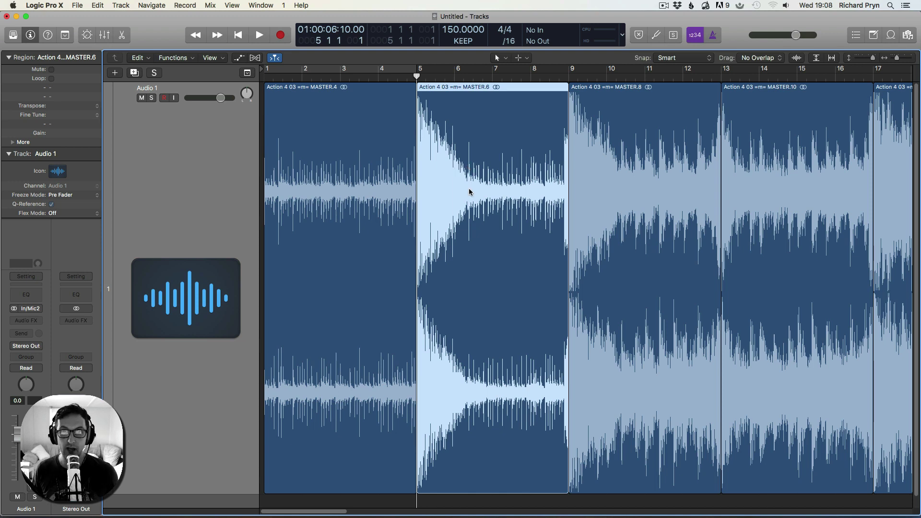
Delete every audio region after bar 5, keeping only the first region that covers bars 1 to 4
key(Delete)
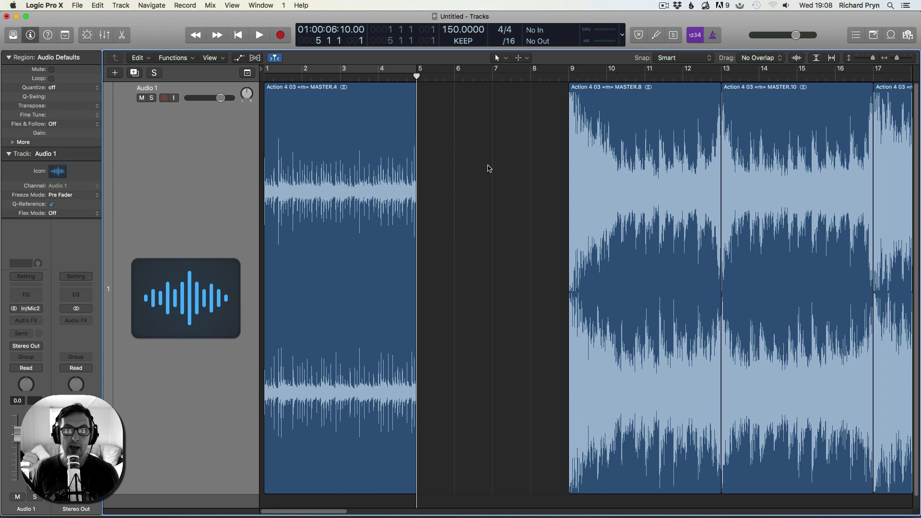
key(Return)
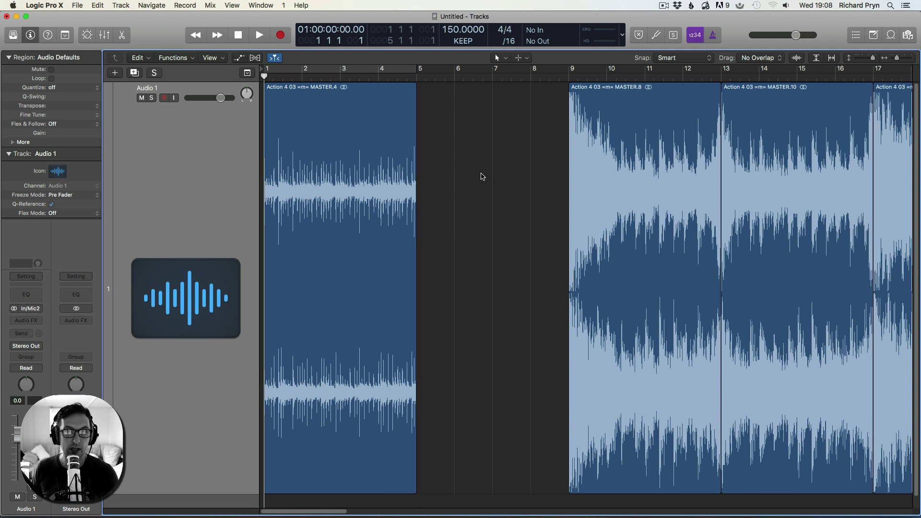
click(372, 168)
click(537, 179)
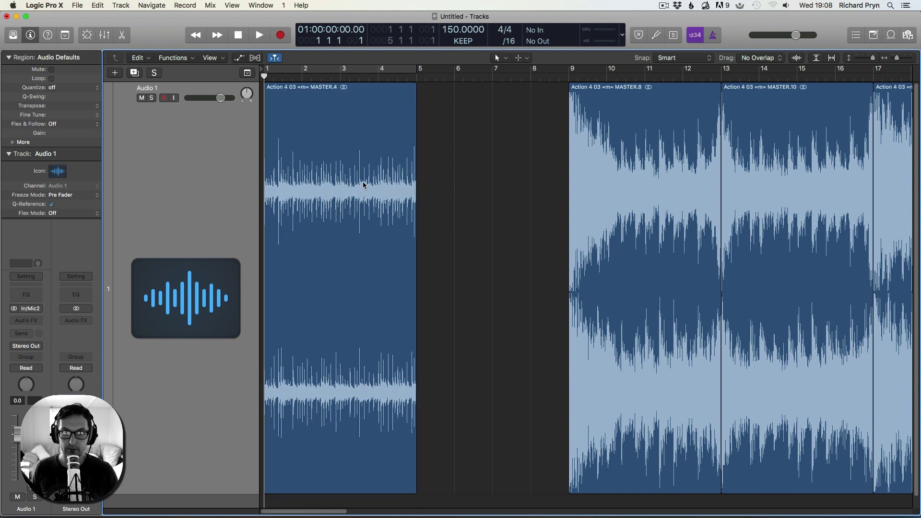
key(super+a)
shift+click(346, 157)
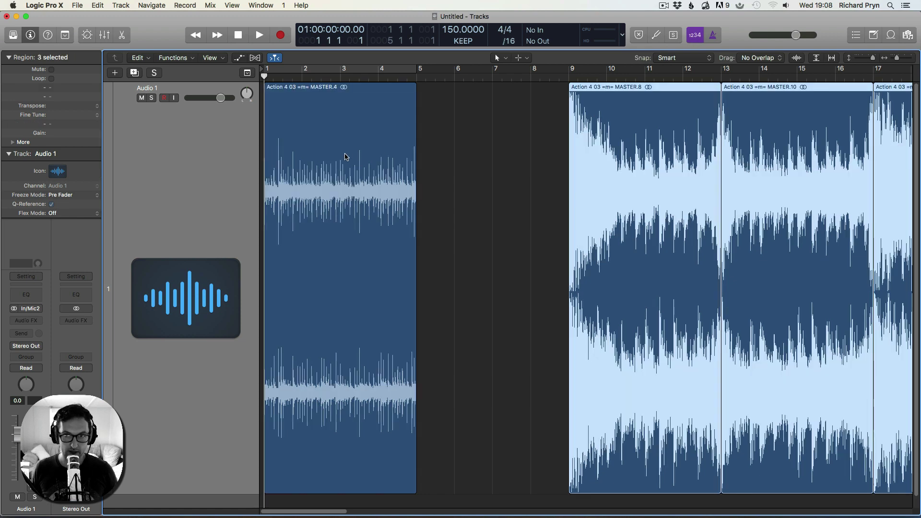
key(Delete)
Audition the remaining audio region from bar 1 and return the playhead to the start
key(z)
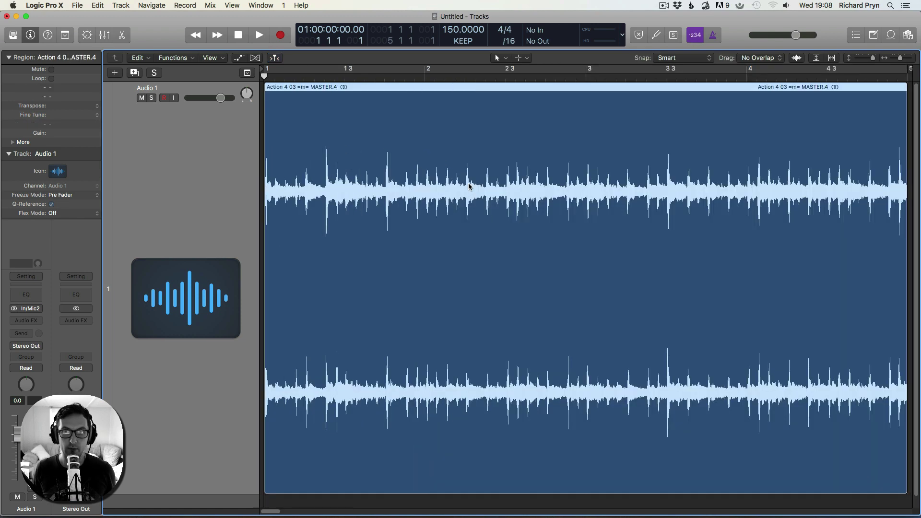
key(space)
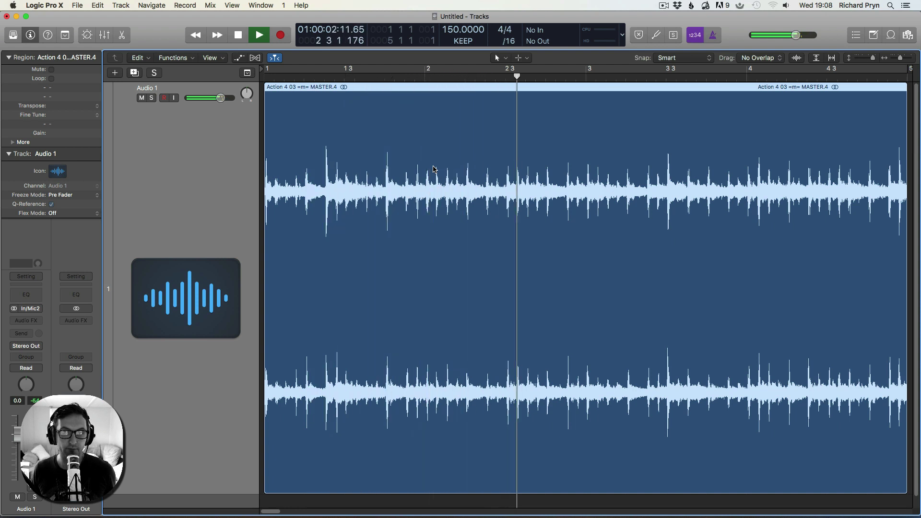
key(space)
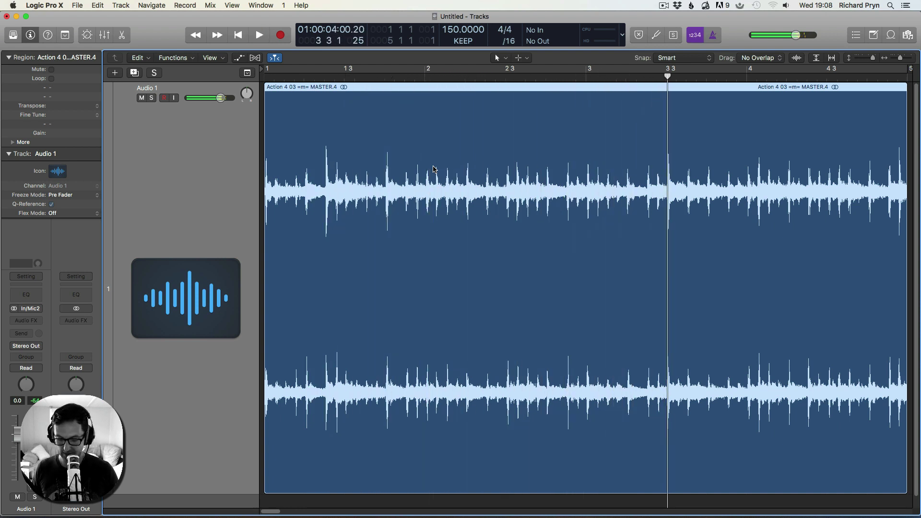
key(Return)
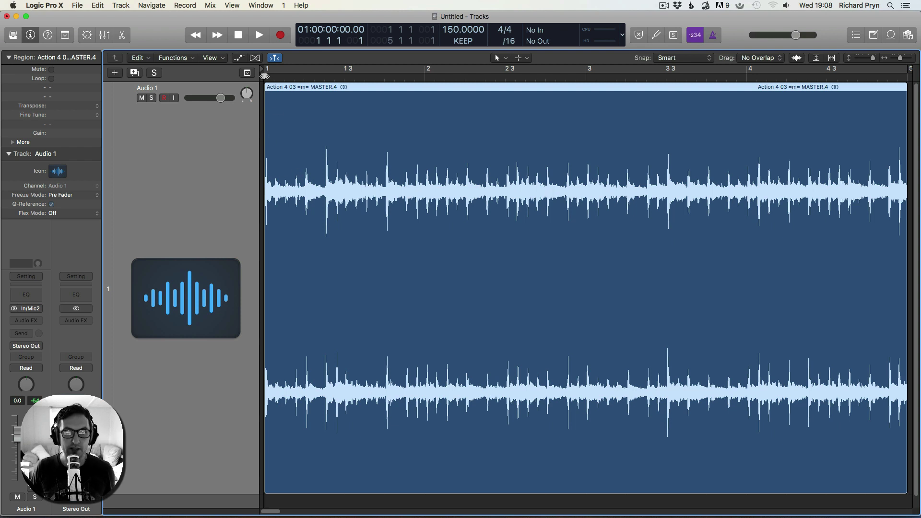
Split the audio region at 1 2 3 1 and 1 4 1 1, and at bar 2 with the Scissors tool
key(space)
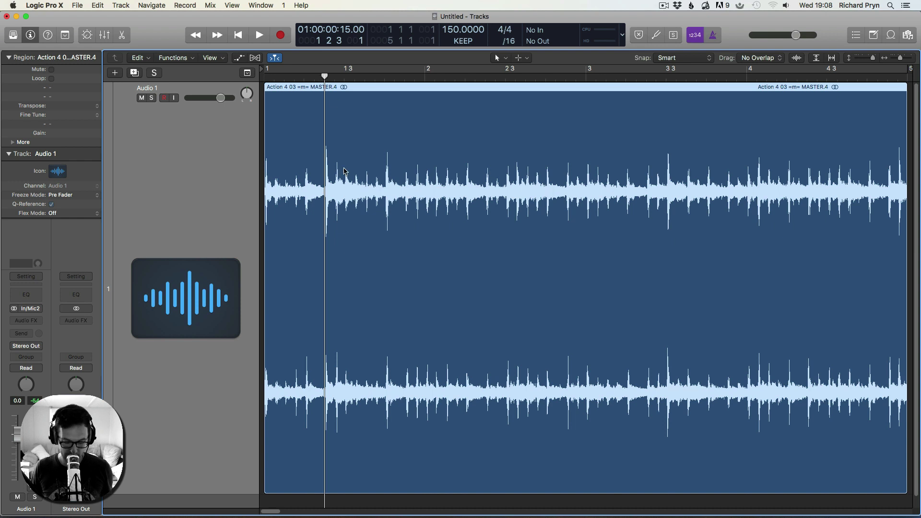
key(super+t)
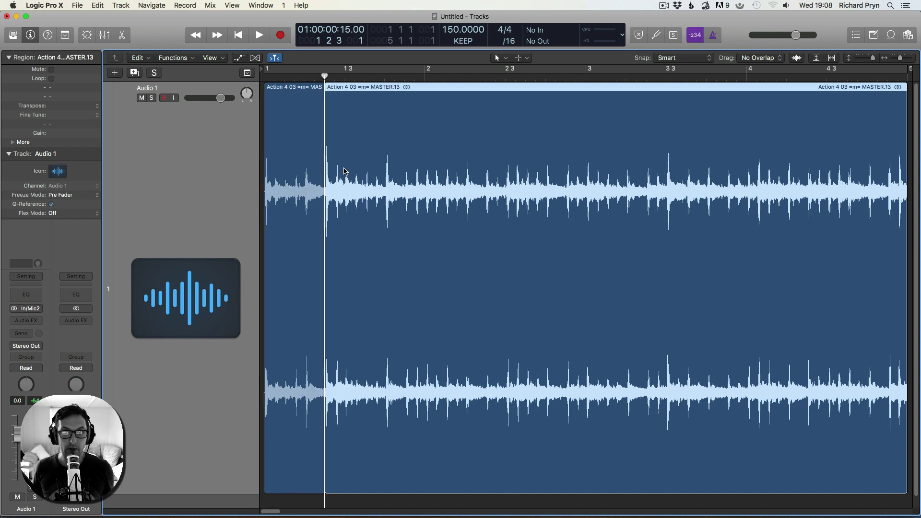
click(384, 75)
key(super+t)
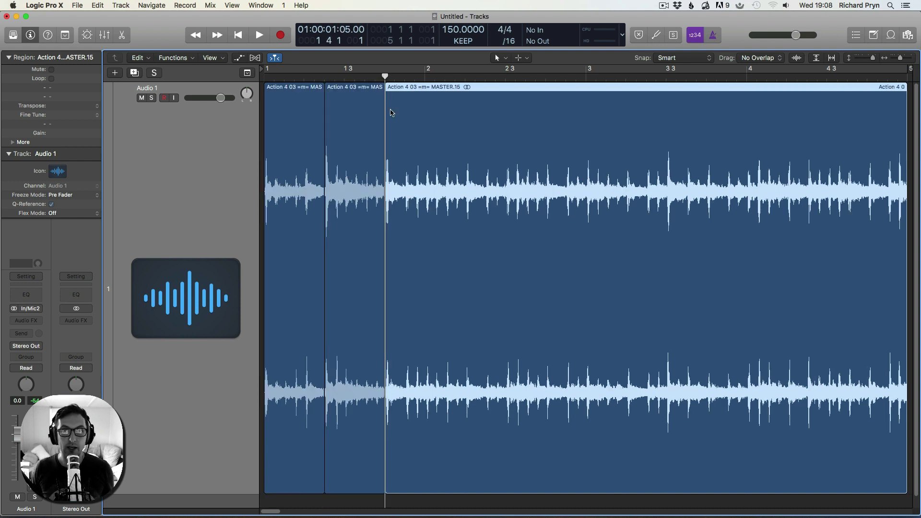
key(t)
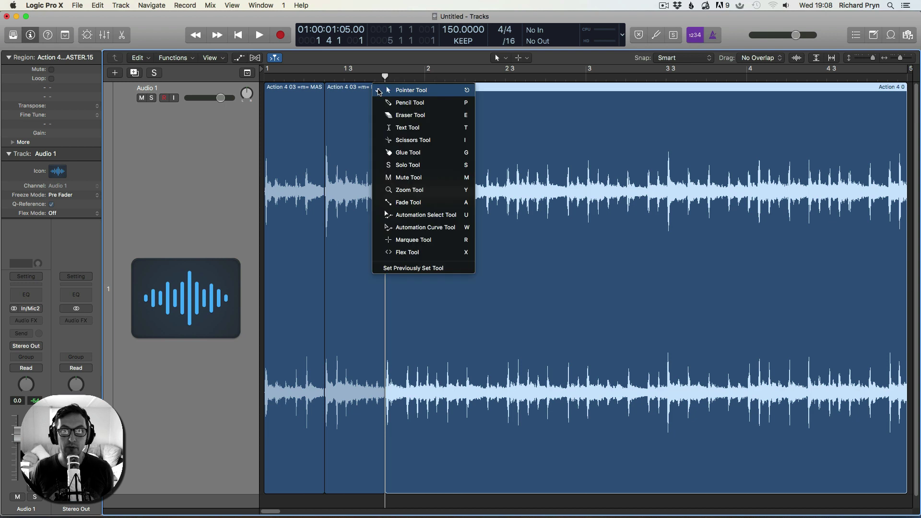
click(425, 135)
click(424, 111)
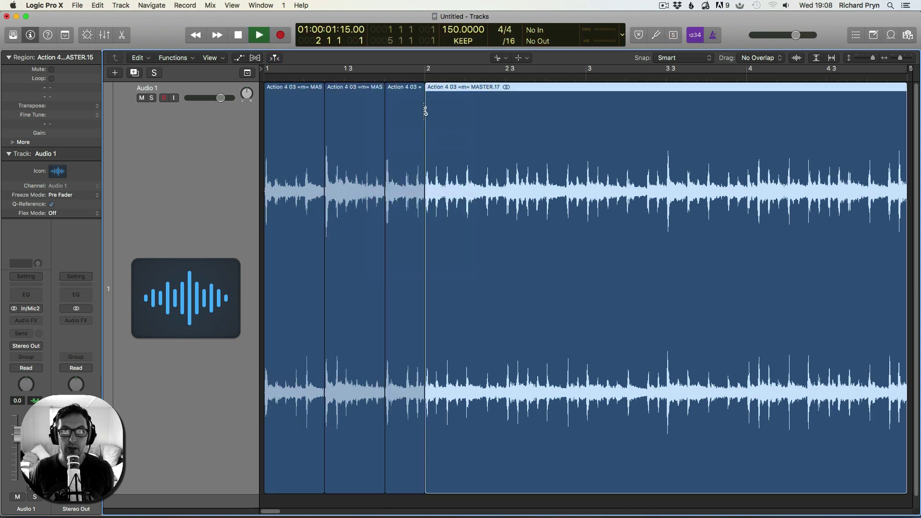
Divide each of the three regions in bar 1 into equal sixteenth-note slices and switch back to the Pointer tool
alt+click(274, 106)
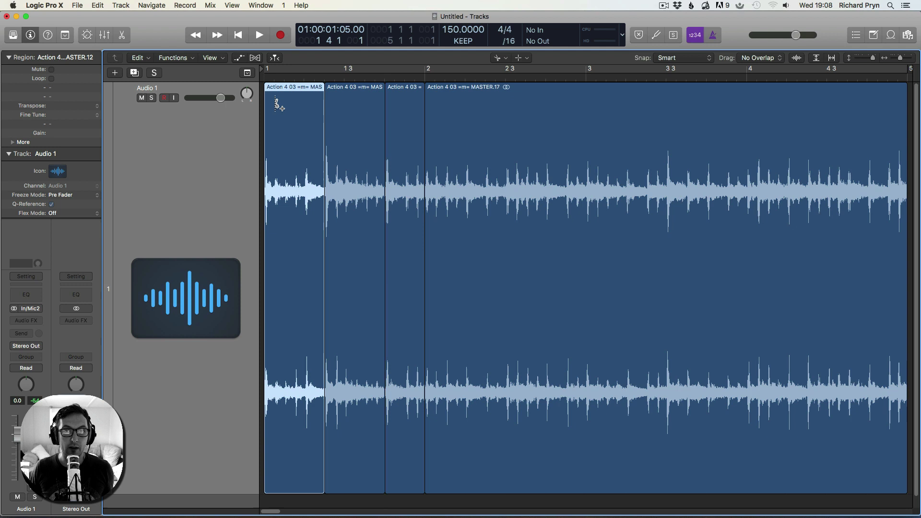
alt+click(336, 96)
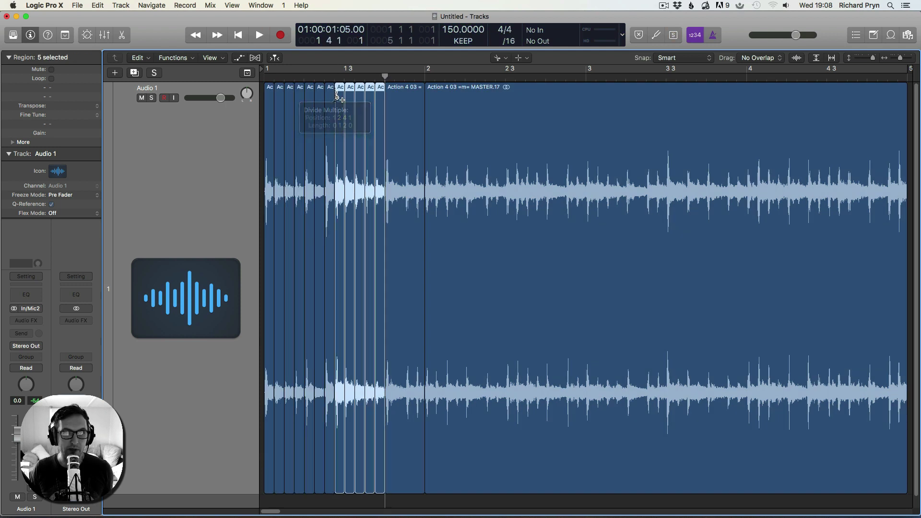
alt+click(396, 96)
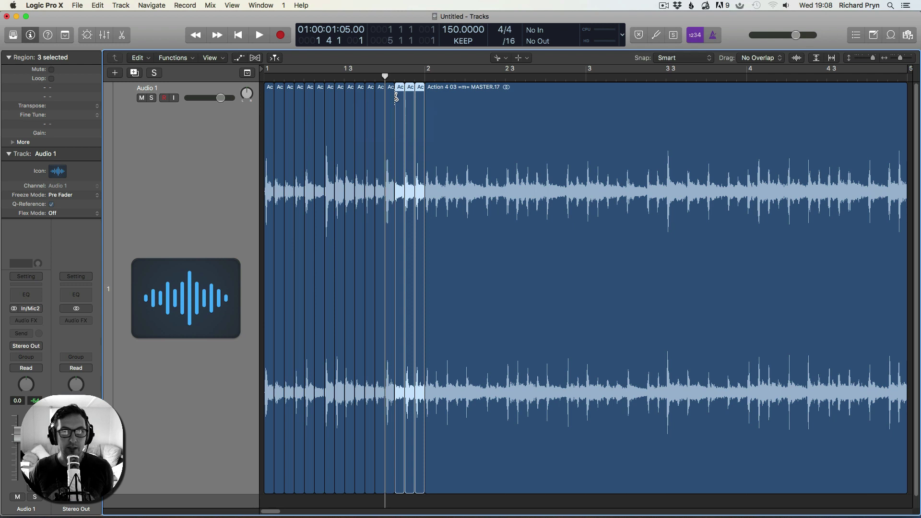
key(t)
click(449, 91)
Place the playhead just past bar 2, step it back to 2 1 1 1 and return it to the project start
click(423, 75)
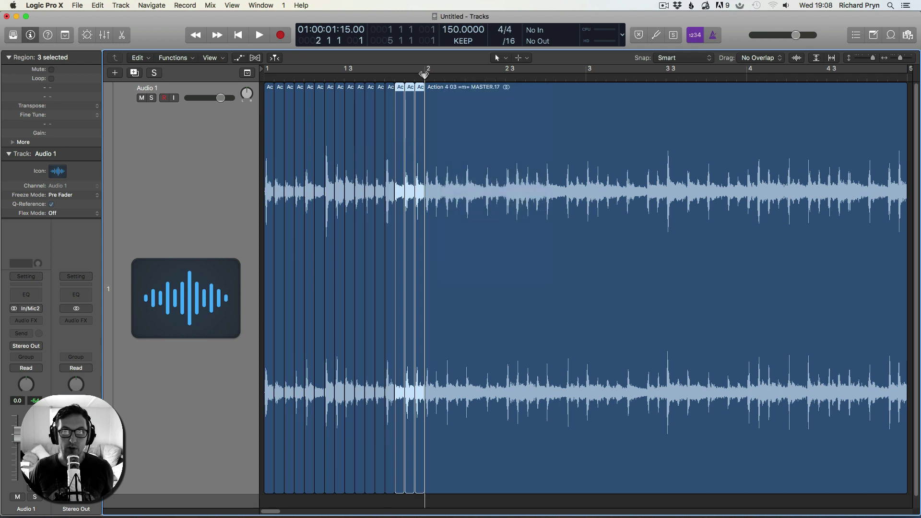
drag(424, 74, 434, 76)
click(447, 81)
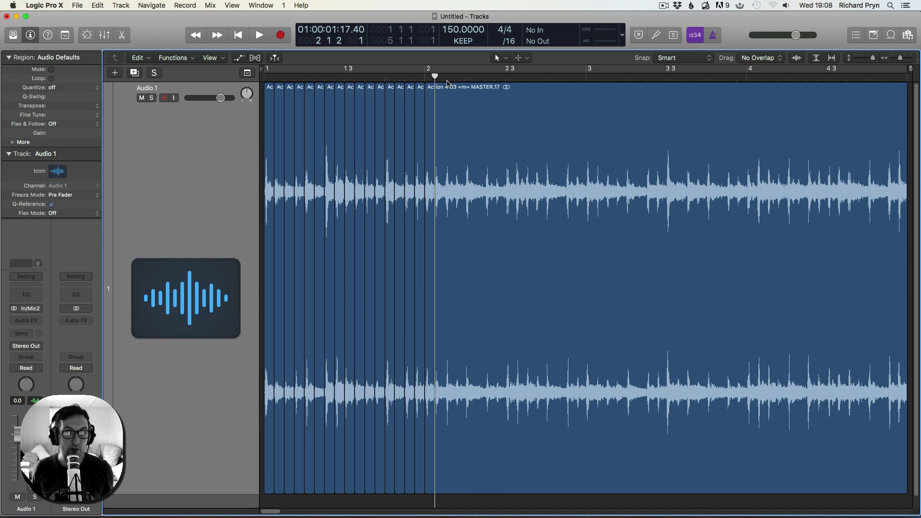
drag(446, 81, 448, 81)
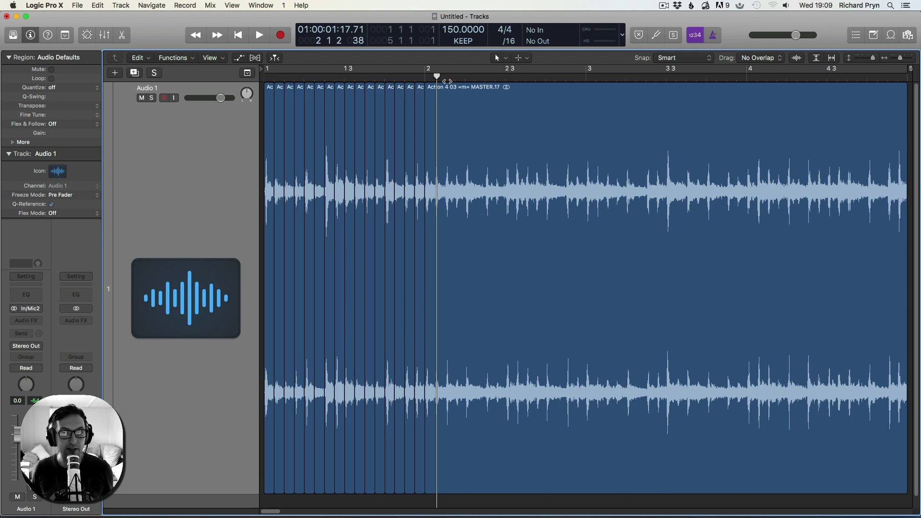
key(ctrl+comma)
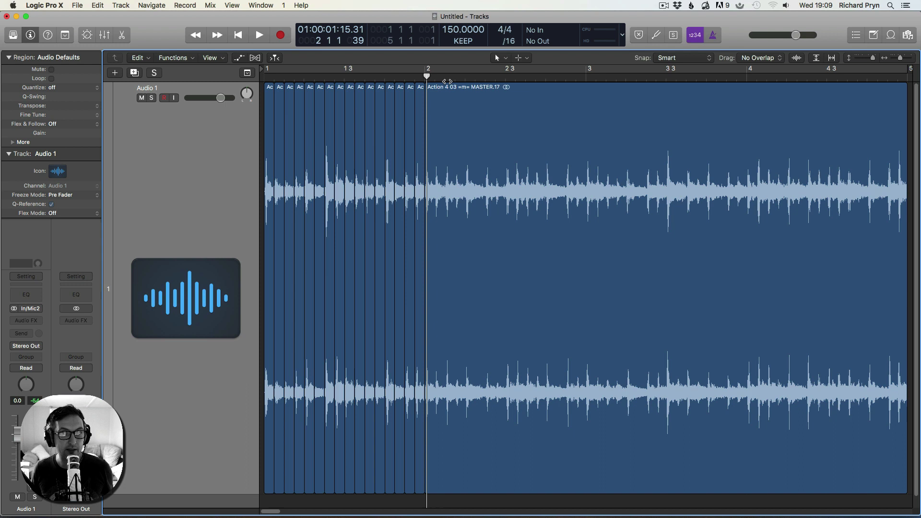
key(comma)
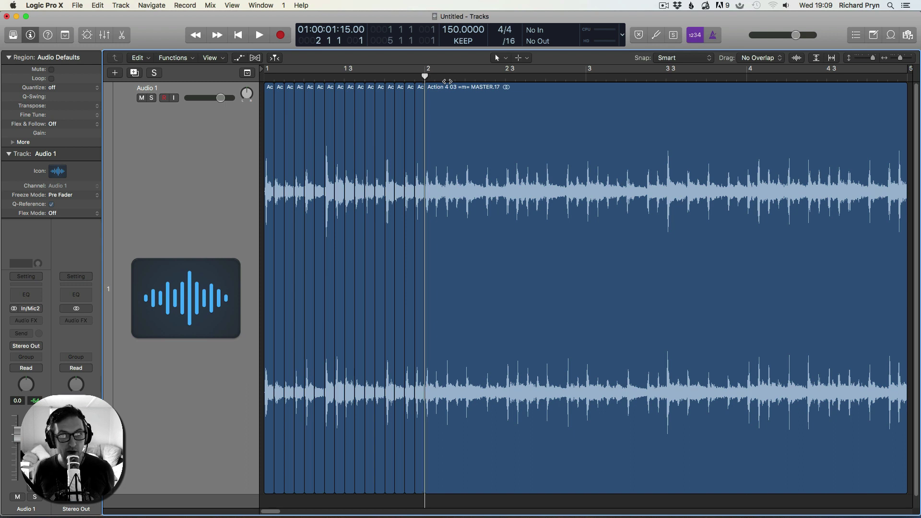
key(Return)
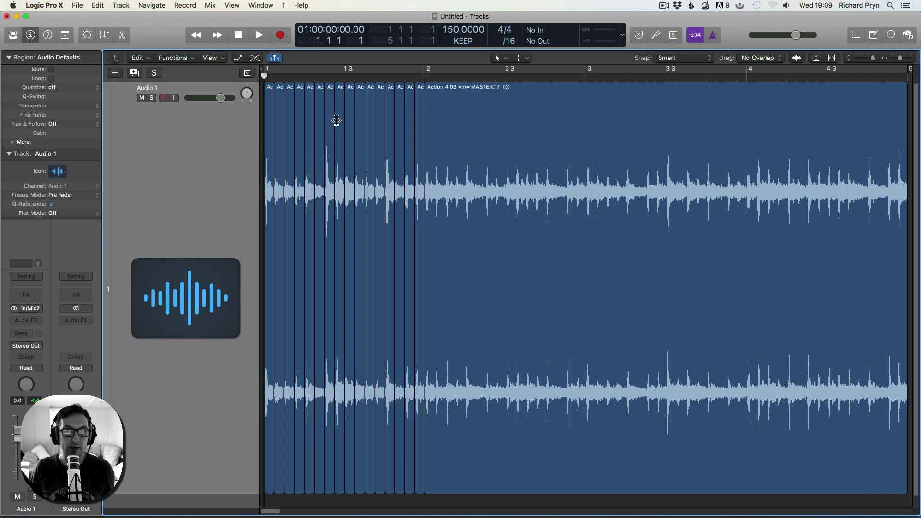
Split the long region that starts at bar 2 with the Scissors tool at bar 3
click(470, 102)
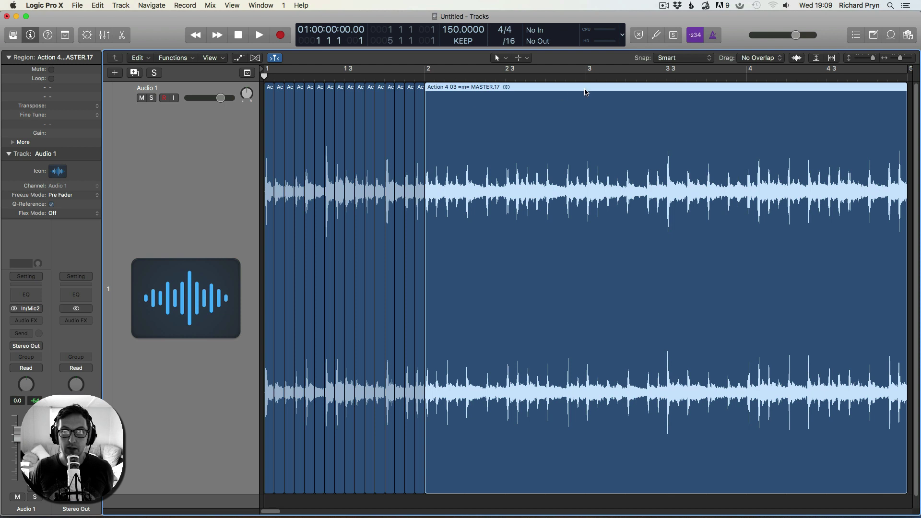
key(t)
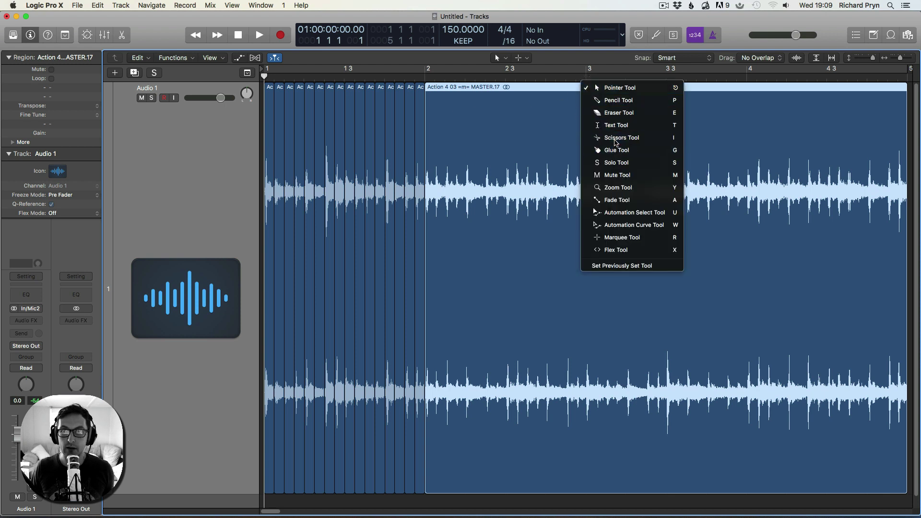
click(604, 137)
click(587, 95)
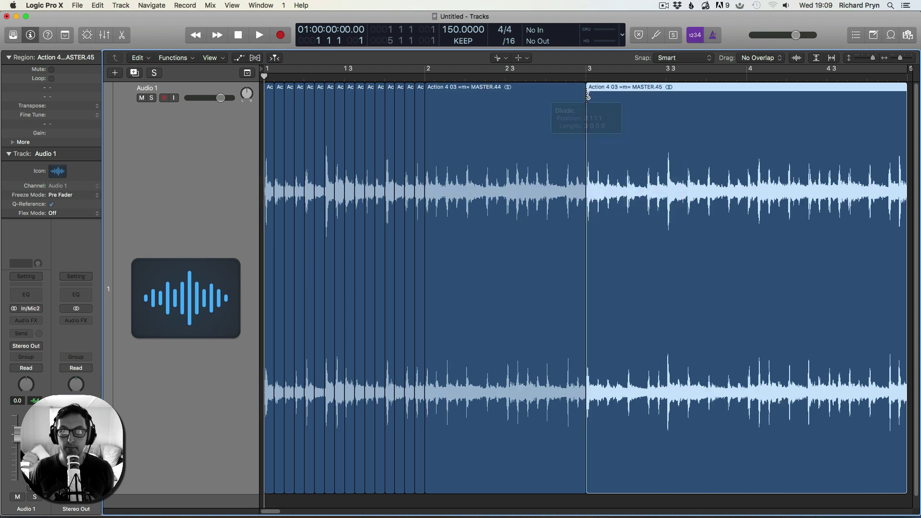
Assign the Scissors tool as the secondary tool and divide the bar 2 region into equal sixteenth-note slices
key(t)
click(451, 105)
click(464, 106)
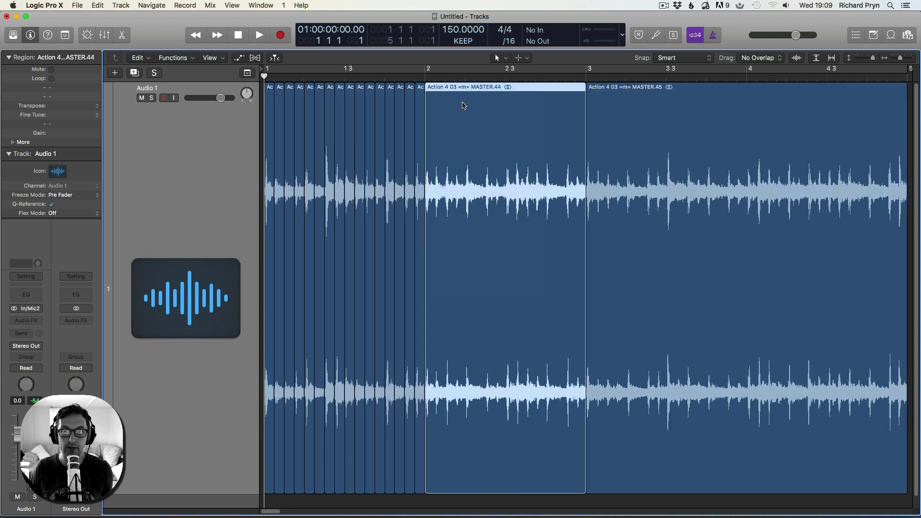
click(520, 59)
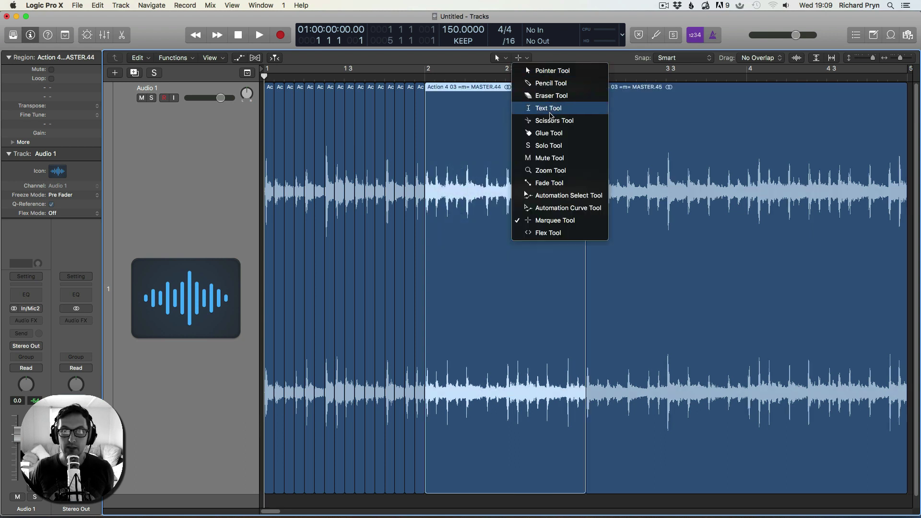
click(531, 123)
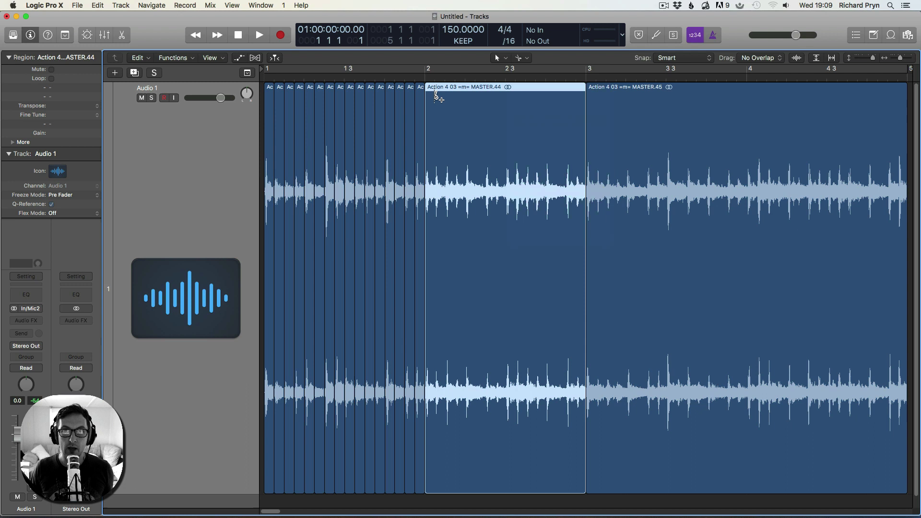
alt+click(434, 91)
key(t)
click(482, 91)
Delete the unsliced region from bar 3 onward and select all slices in bars 1 and 2
click(606, 113)
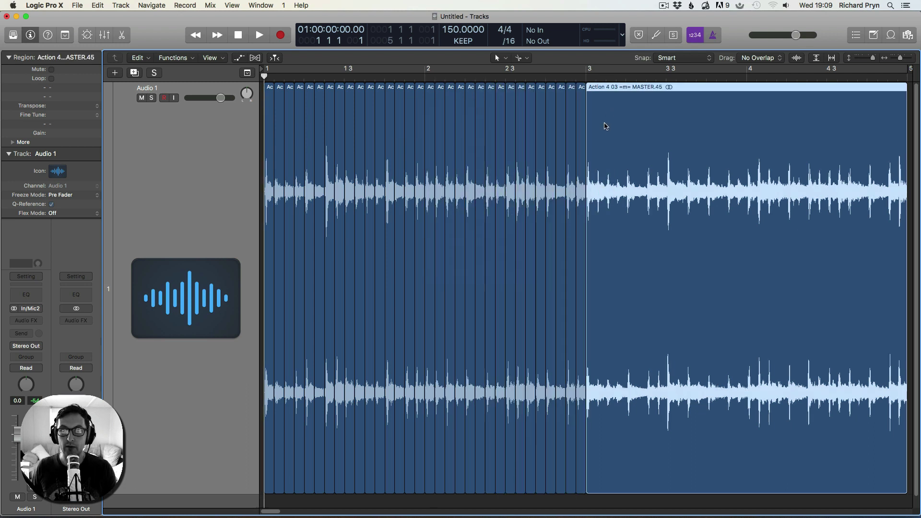
key(Delete)
drag(638, 150, 267, 156)
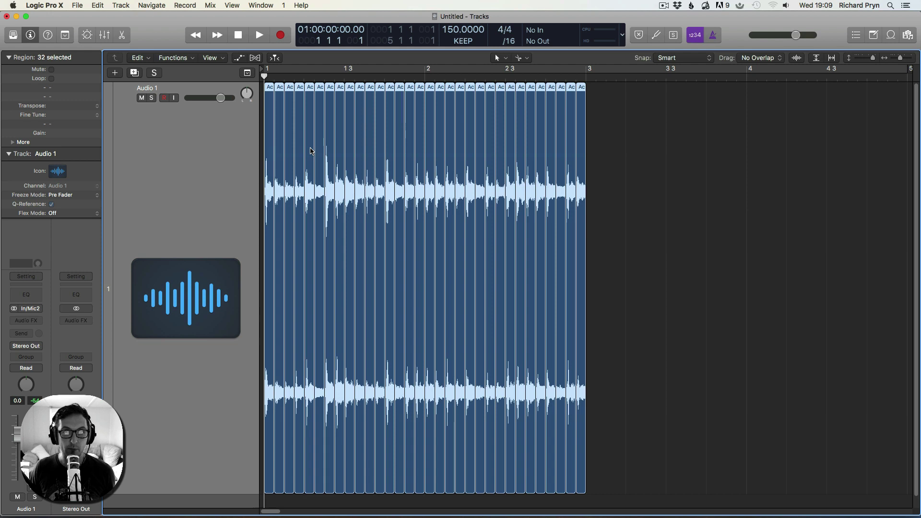
Convert the selected slices to a new sampler track with zones from regions, naming the EXS instrument Awesomeness Overdrive
right_click(310, 151)
mouse_move(356, 269)
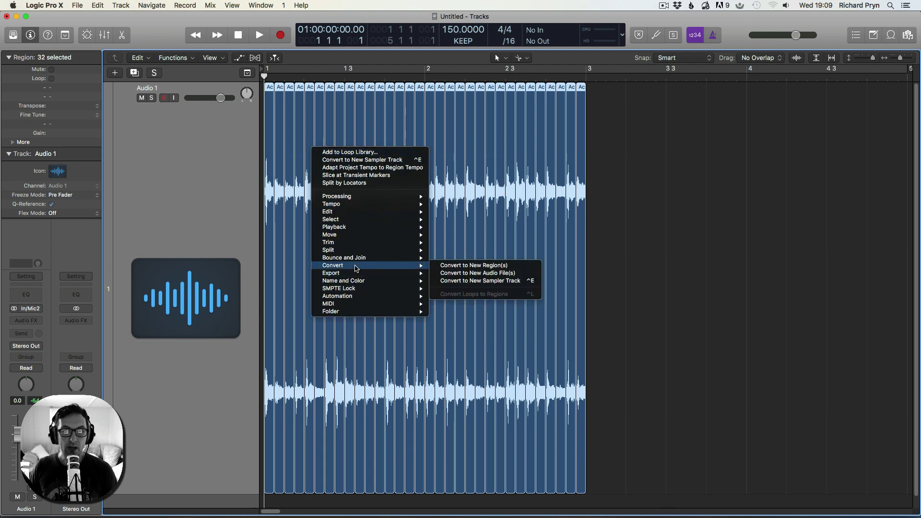
click(468, 283)
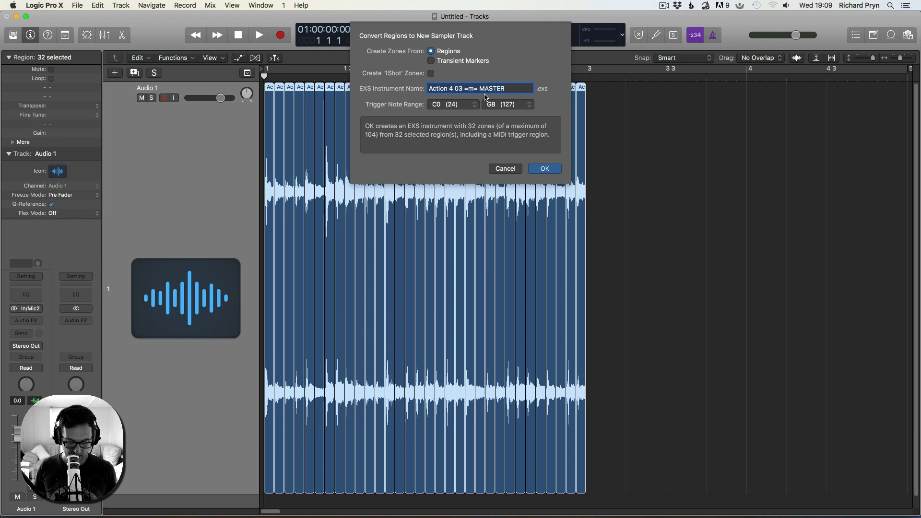
text(Awesomen)
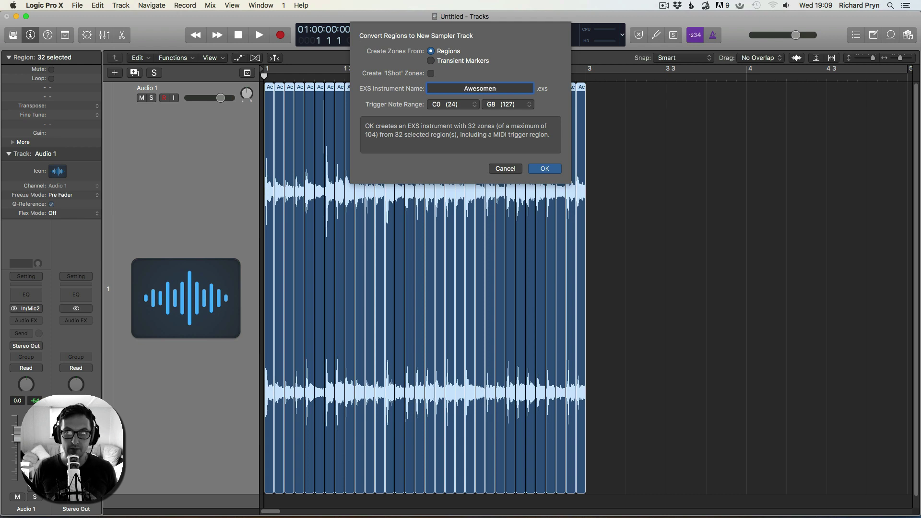
key(BackSpace)
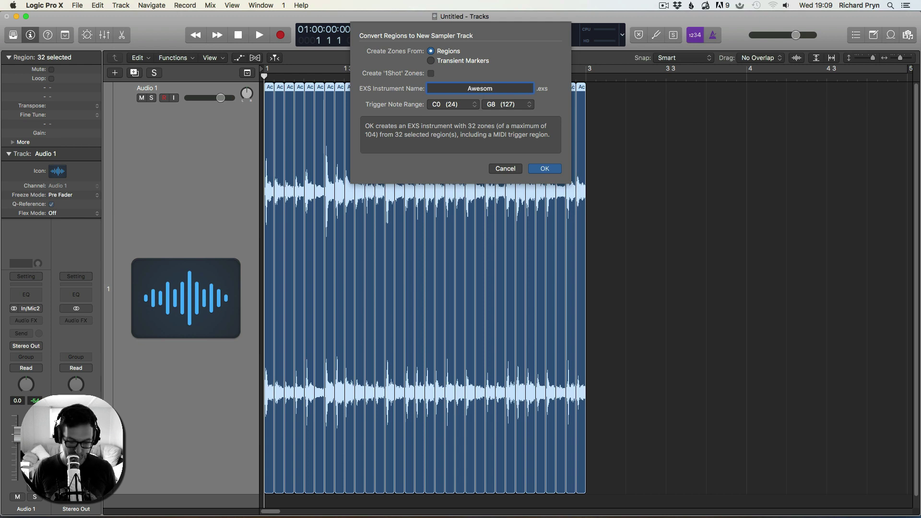
text(eness)
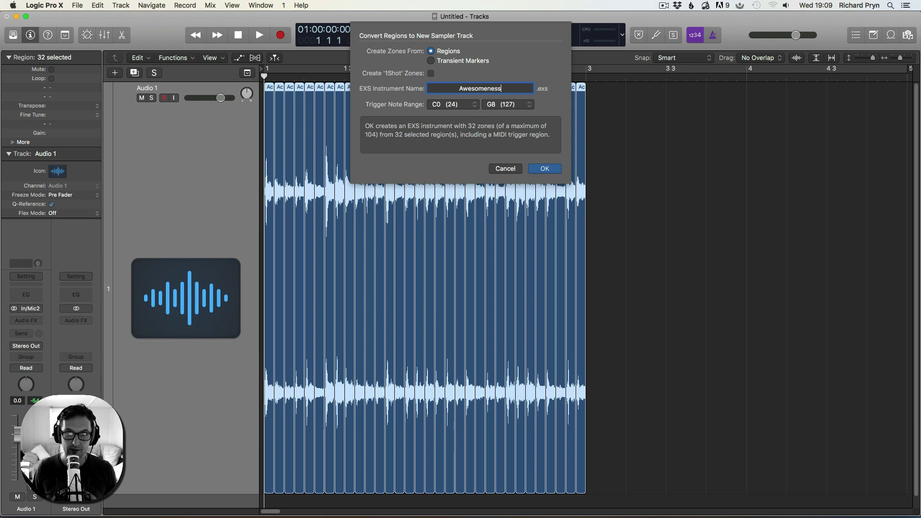
text( Overdriv)
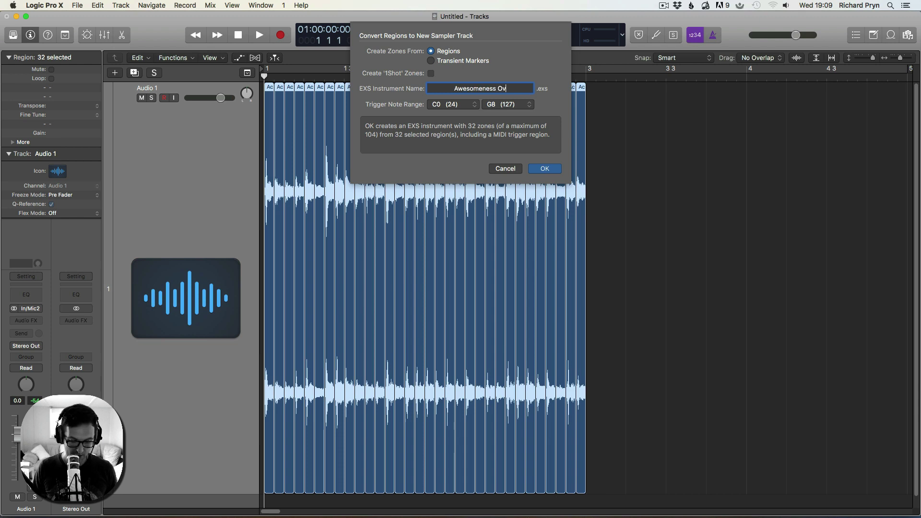
text(e)
key(Return)
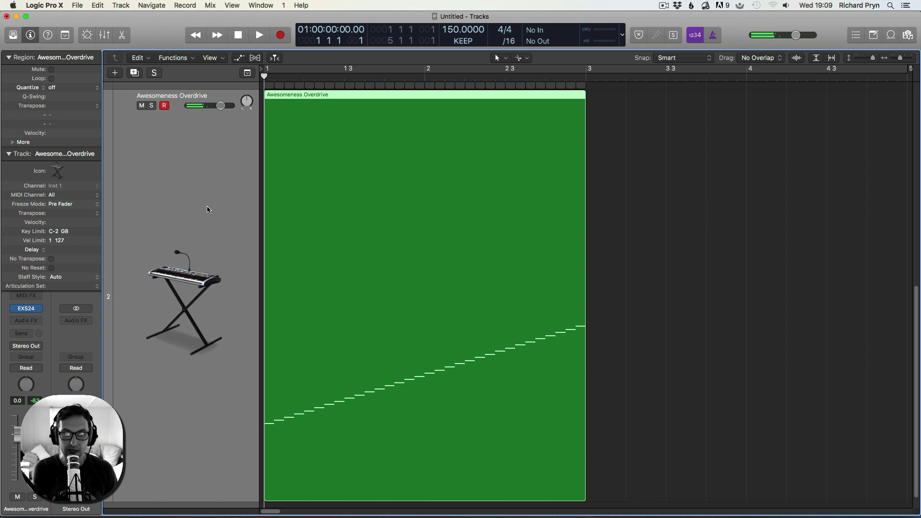
Solo the Awesomeness Overdrive track, audition its region and return the playhead to the project start
click(151, 105)
key(space)
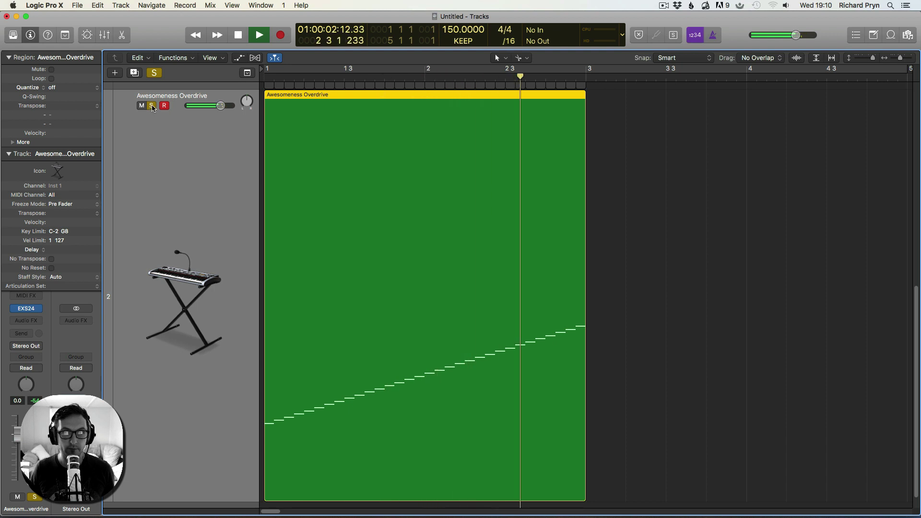
key(space)
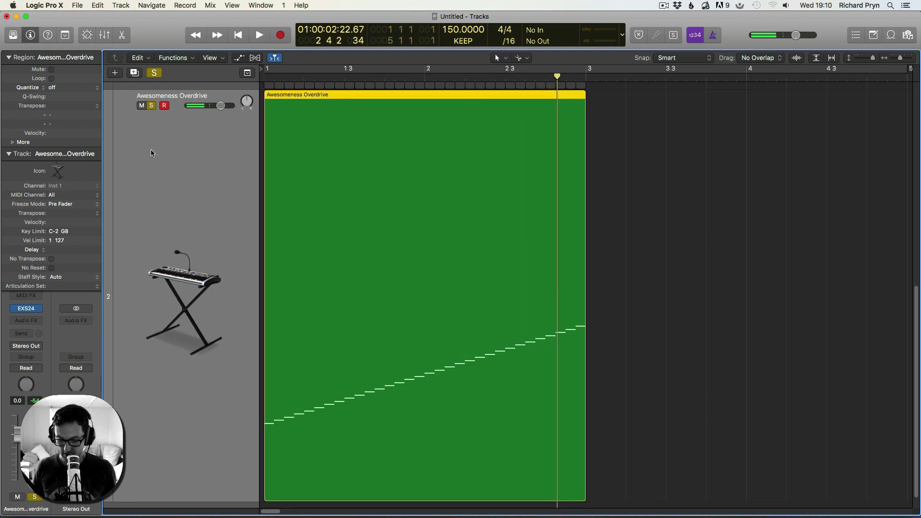
key(Return)
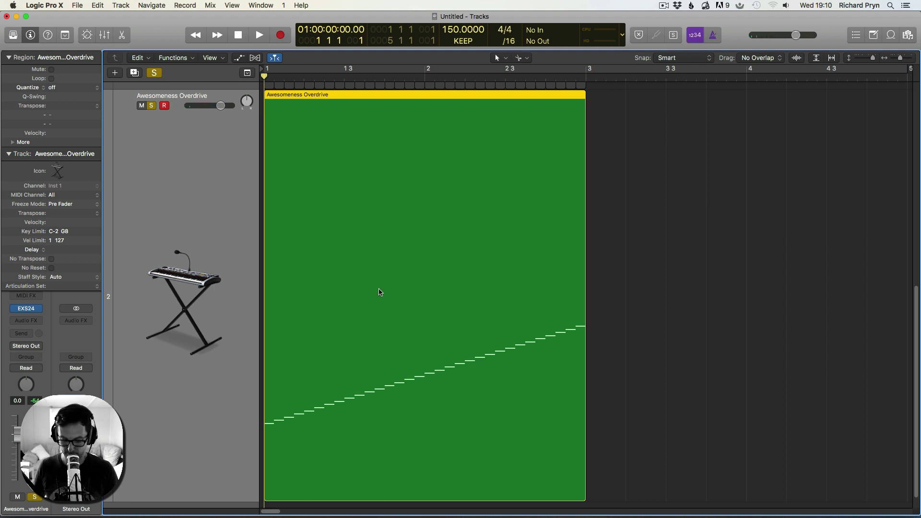
Open the Awesomeness Overdrive region in the Piano Roll, delete several groups of notes across bar 1 and early bar 2, and audition it
double_click(393, 328)
key(z)
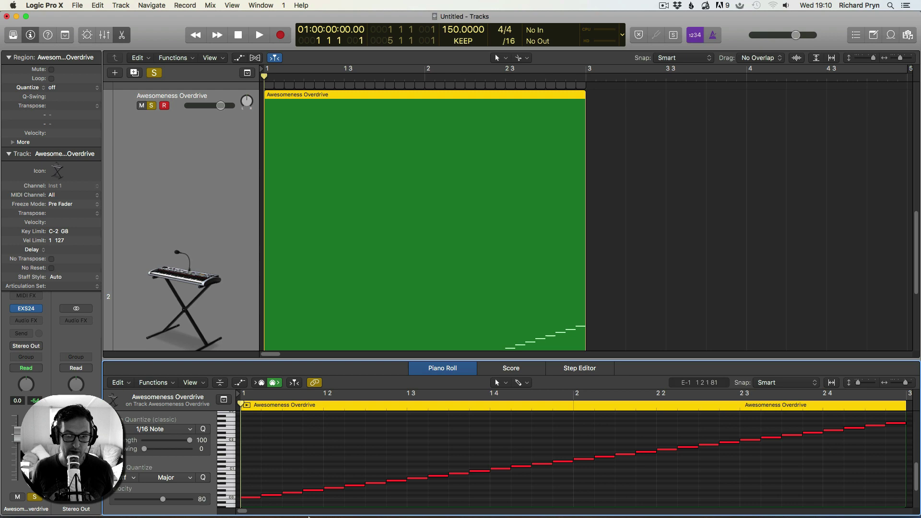
drag(285, 468, 322, 491)
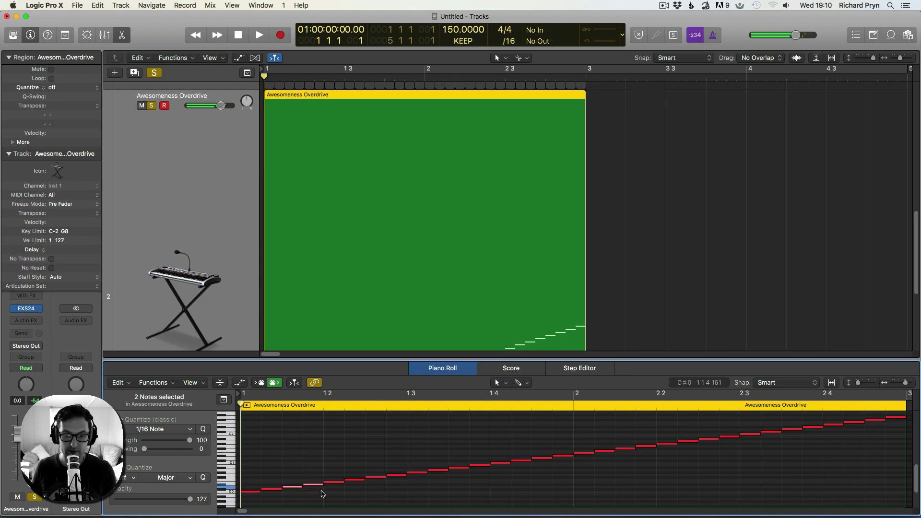
key(Delete)
drag(401, 441, 414, 476)
key(Delete)
drag(491, 450, 502, 468)
key(Delete)
drag(546, 417, 562, 460)
key(Delete)
key(Delete)
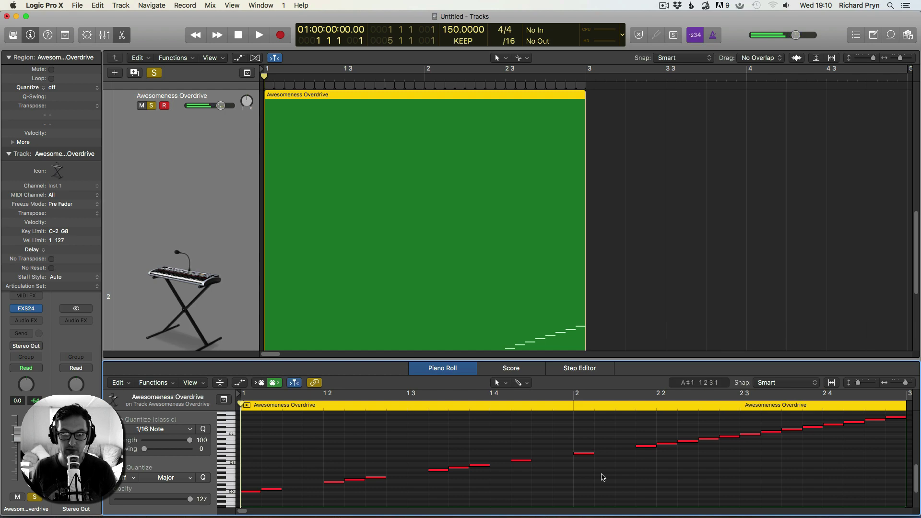
key(space)
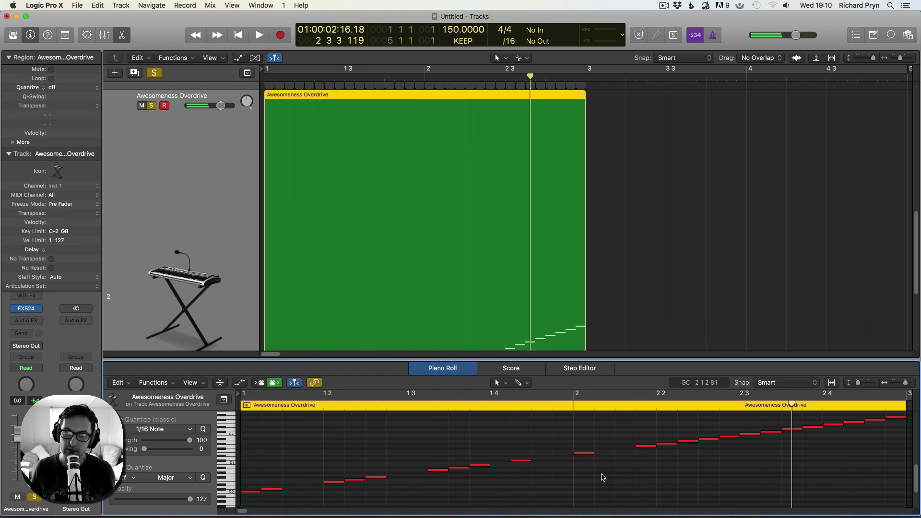
Insert a stereo Compressor on the sampler track, with make-up gain at about 10 dB and threshold at about -50 dB
scroll(192, 262, down, 10)
scroll(253, 262, up, 10)
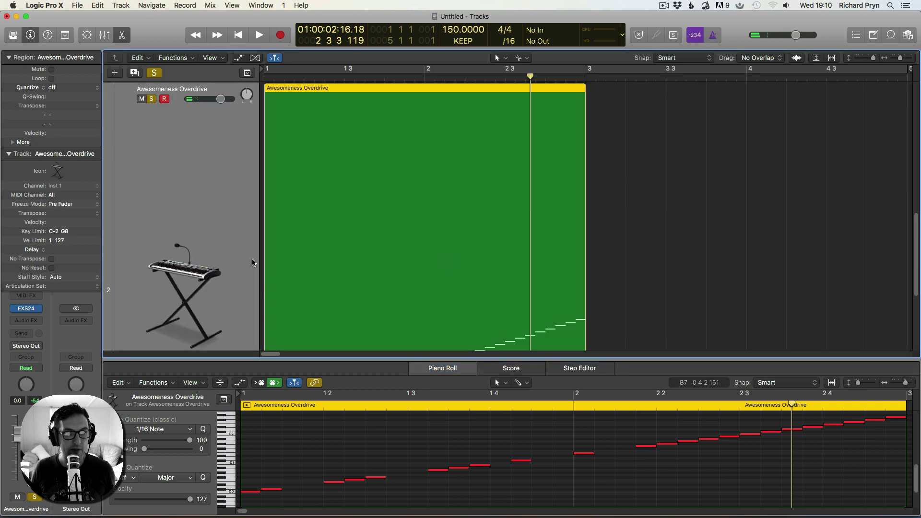
click(39, 319)
mouse_move(65, 348)
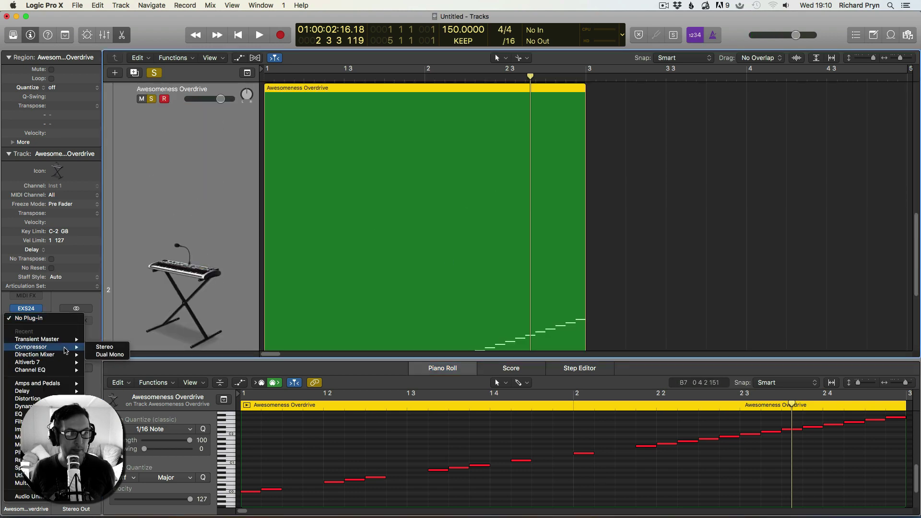
click(123, 347)
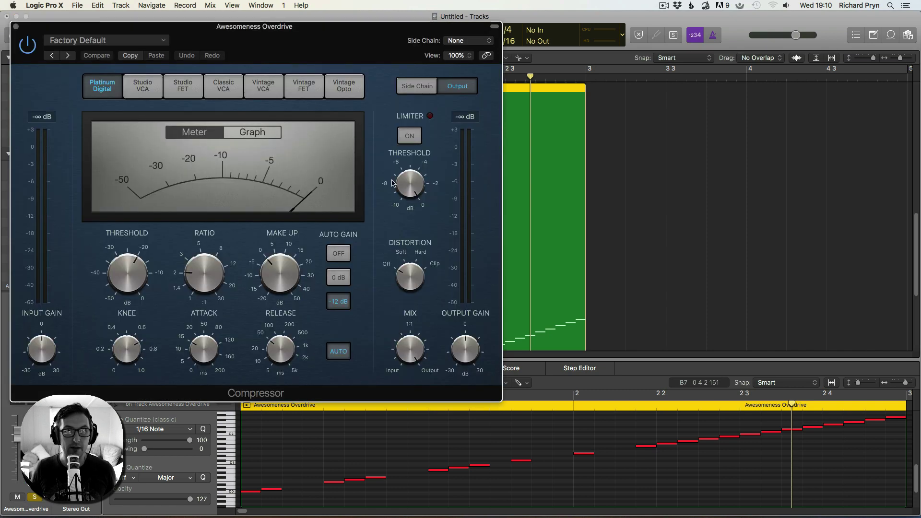
drag(277, 272, 277, 250)
drag(123, 277, 129, 337)
key(space)
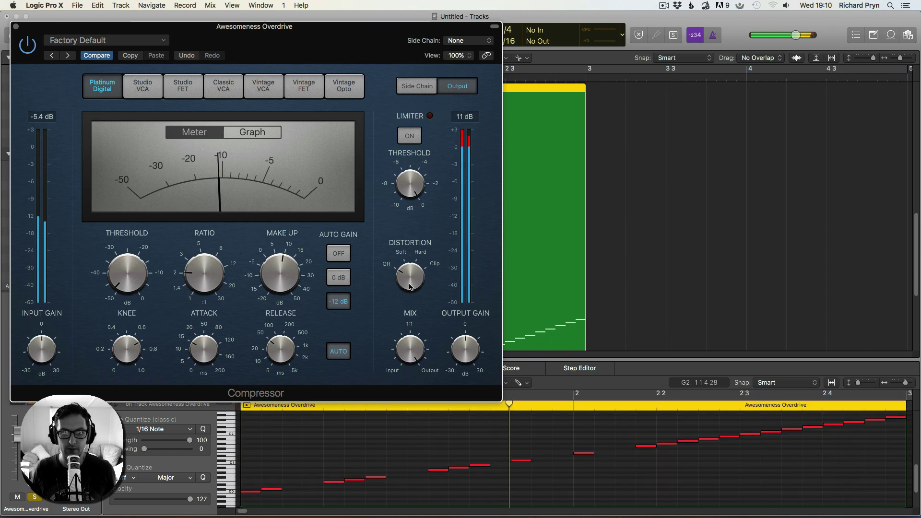
Set the Compressor's distortion to Clip, turn on its limiter and close the plug-in window
click(409, 136)
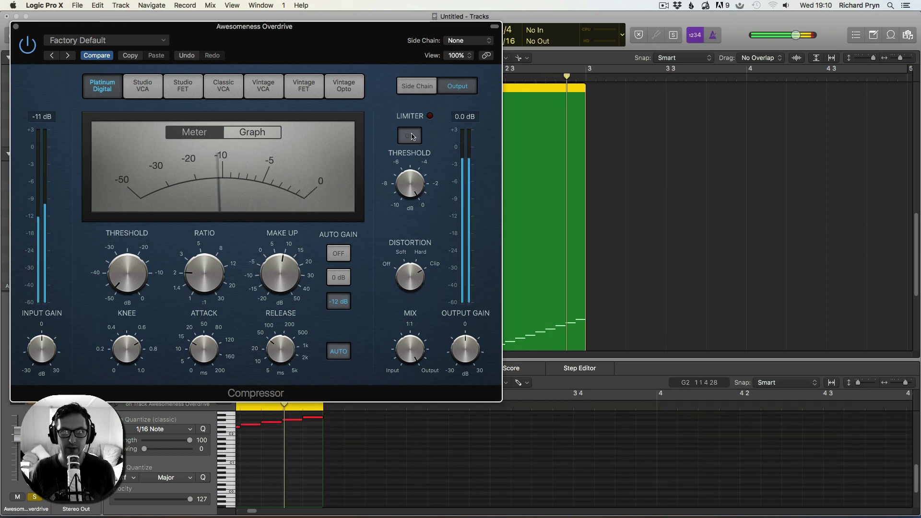
mouse_move(408, 345)
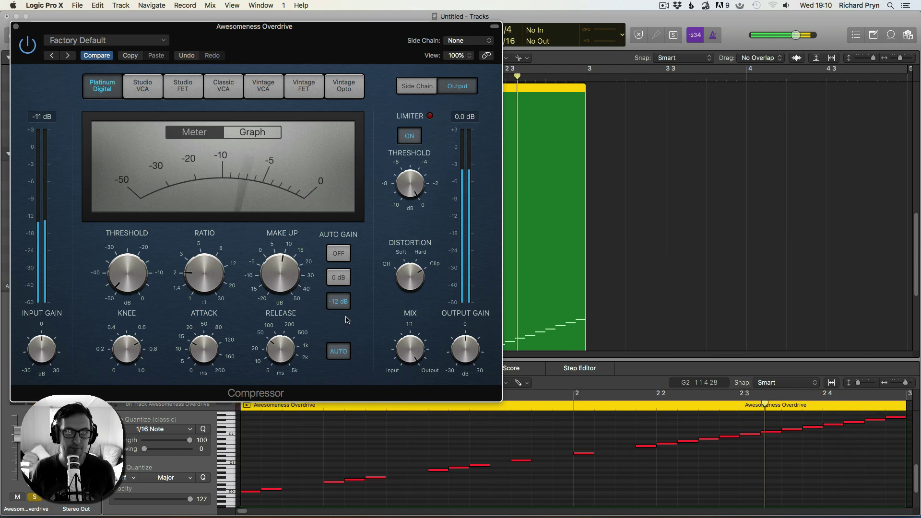
click(16, 26)
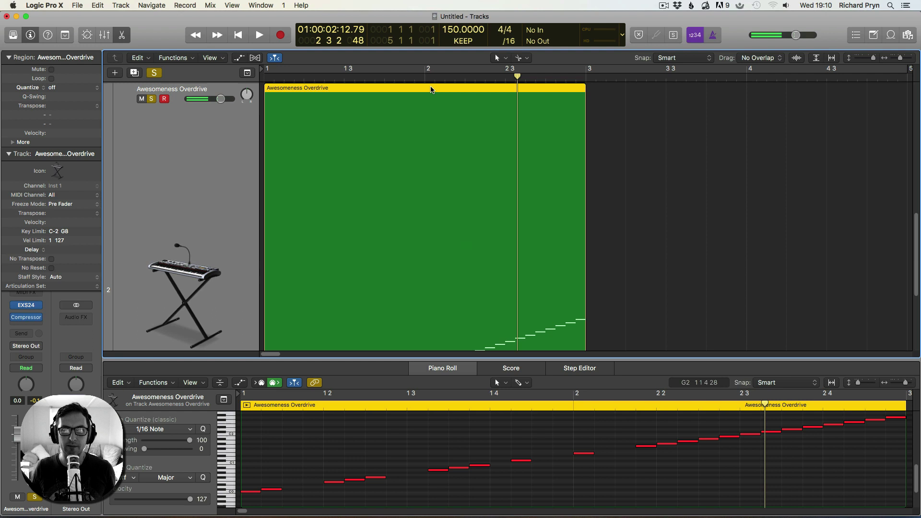
Set a cycle range over bar 1 and audition the edited pattern within it
click(267, 72)
drag(266, 70, 425, 74)
key(space)
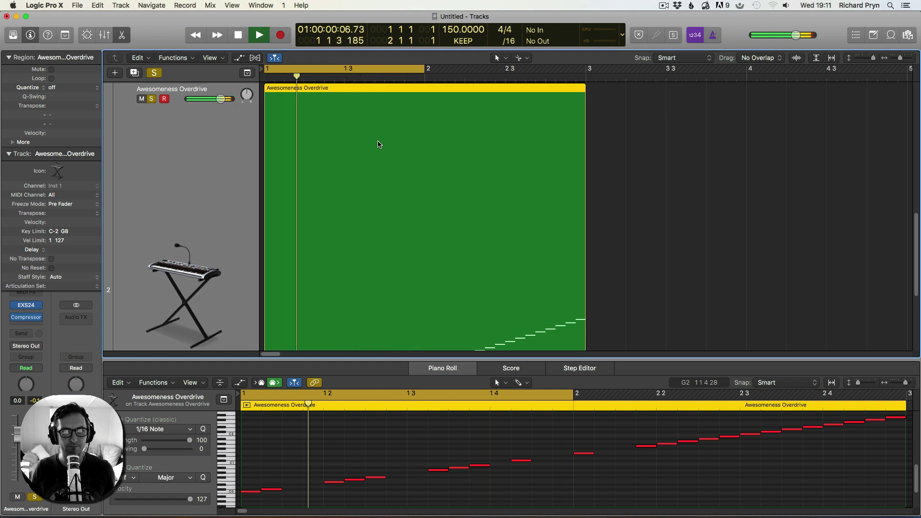
key(space)
Deselect the MIDI region, close the Piano Roll and select all the muted audio slices on the first track
click(654, 191)
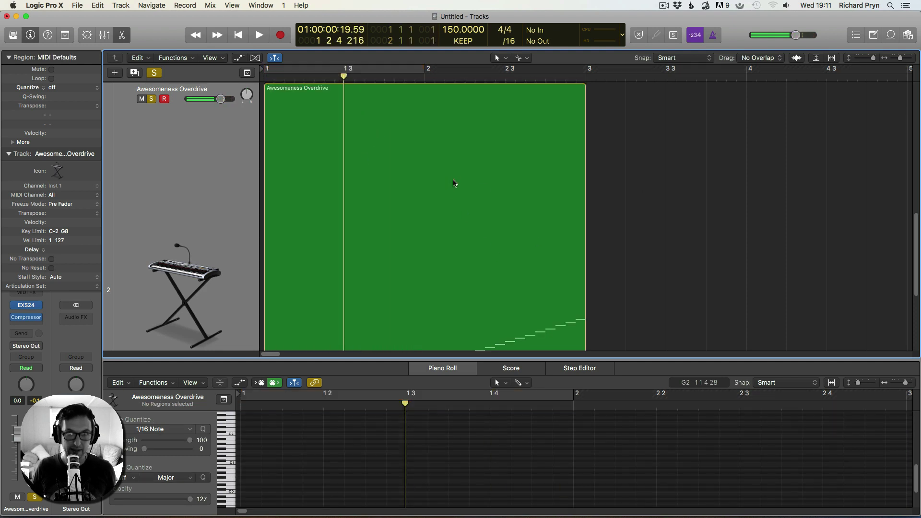
key(e)
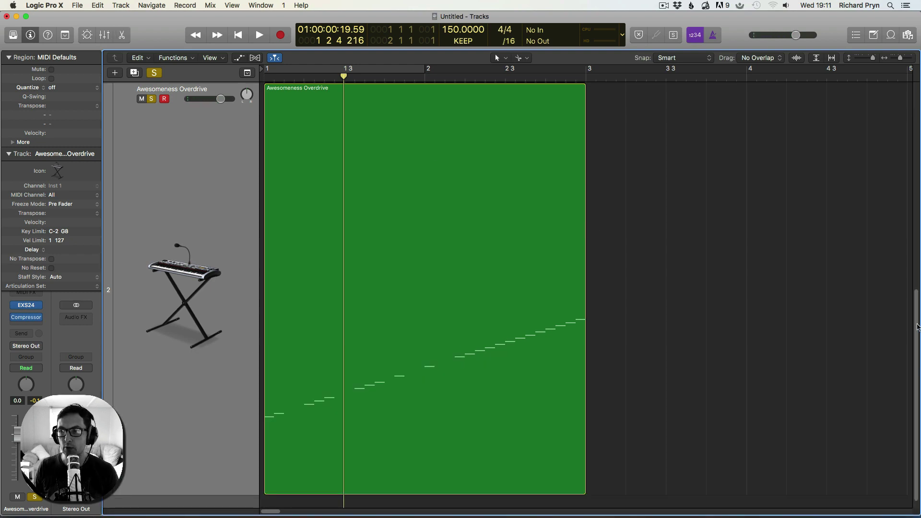
scroll(918, 328, up, 5)
drag(620, 259, 269, 266)
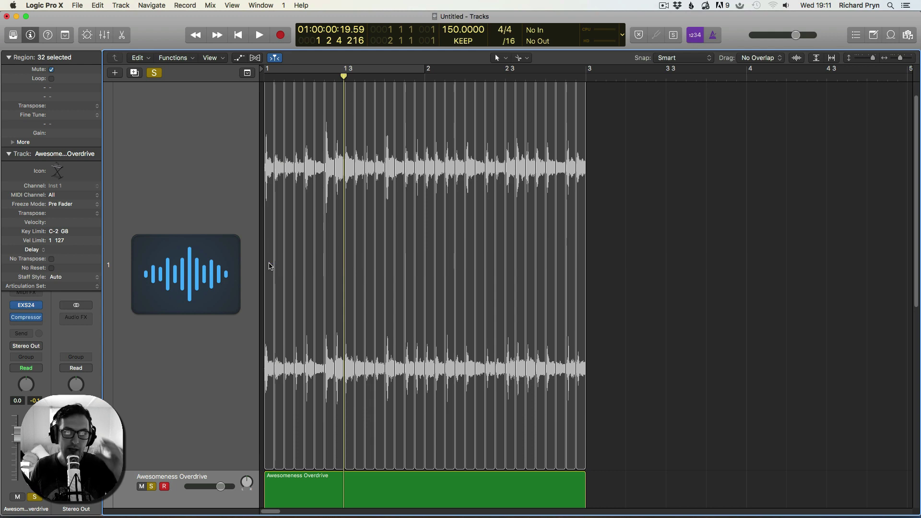
Examine the conversion commands available for the audio slices, then clear the slice selection
right_click(344, 178)
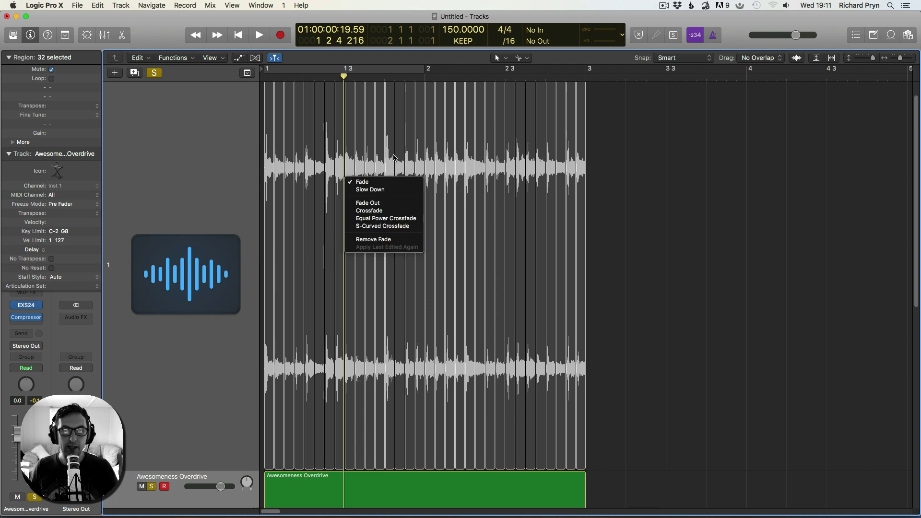
right_click(394, 155)
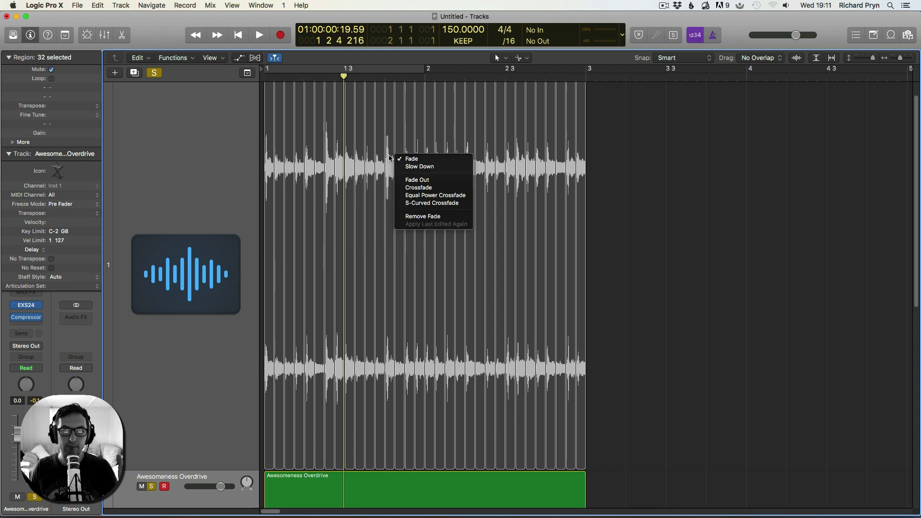
click(602, 179)
click(603, 179)
right_click(582, 162)
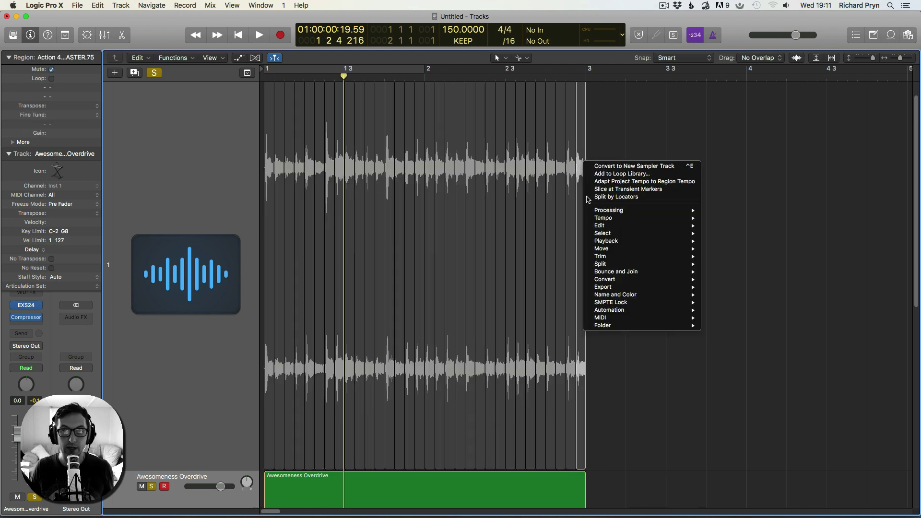
mouse_move(622, 287)
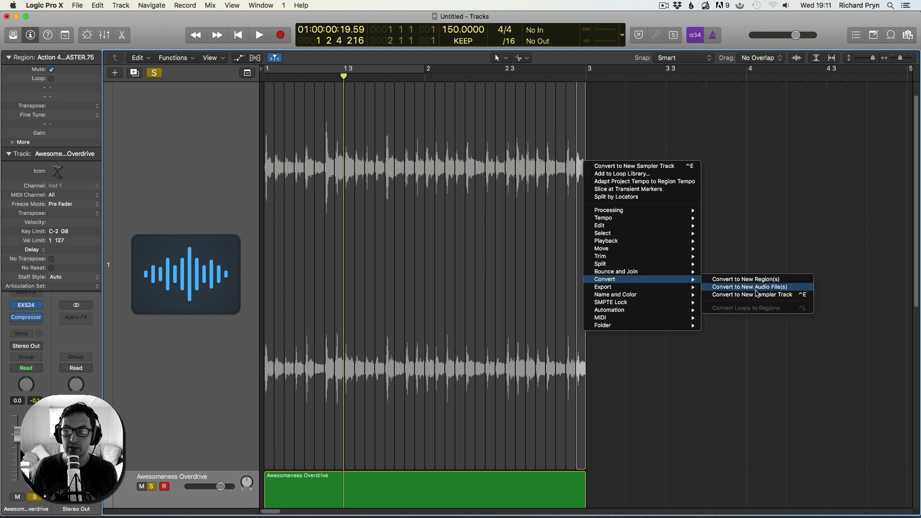
click(763, 204)
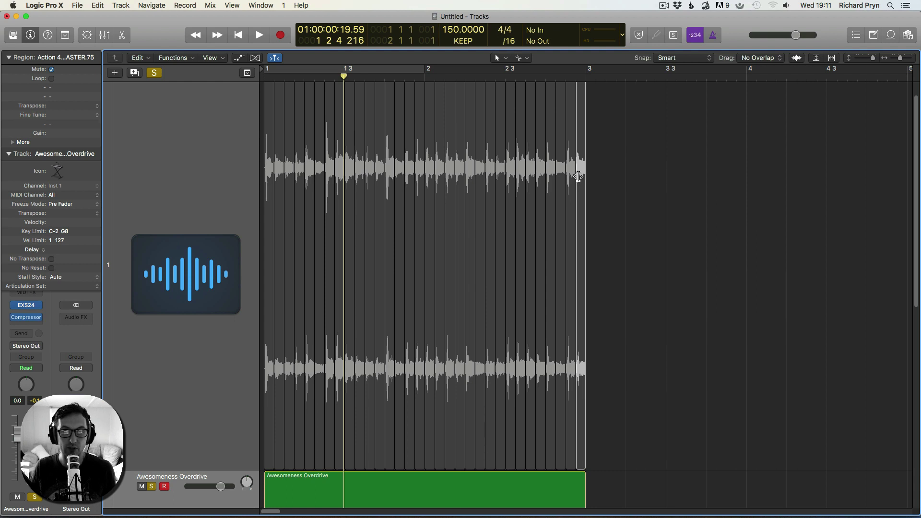
drag(608, 185, 278, 207)
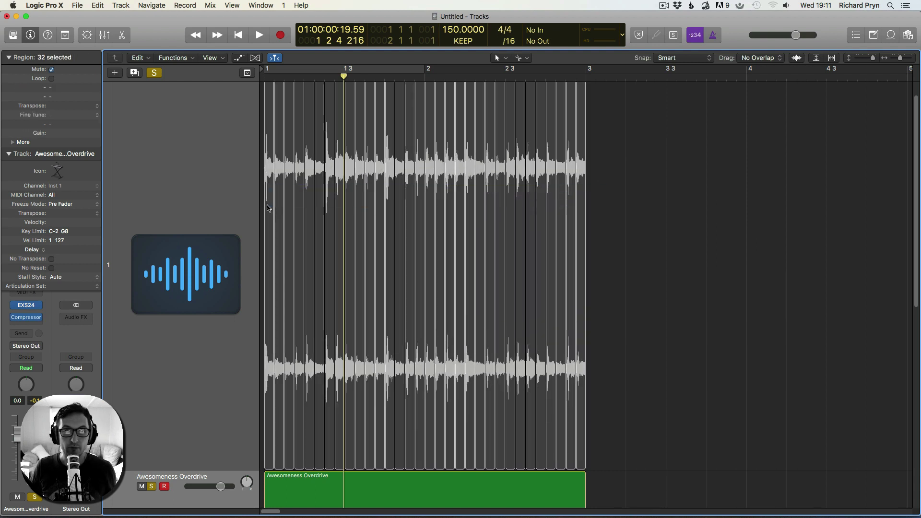
click(649, 270)
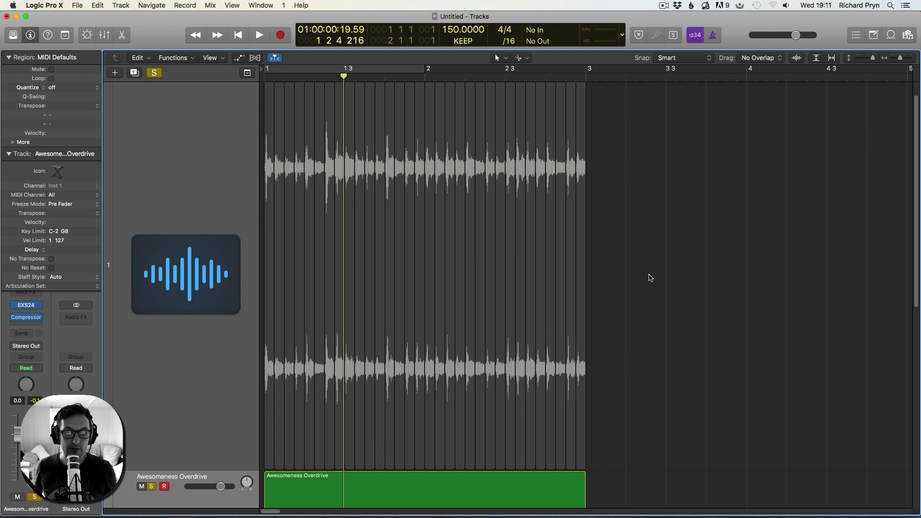